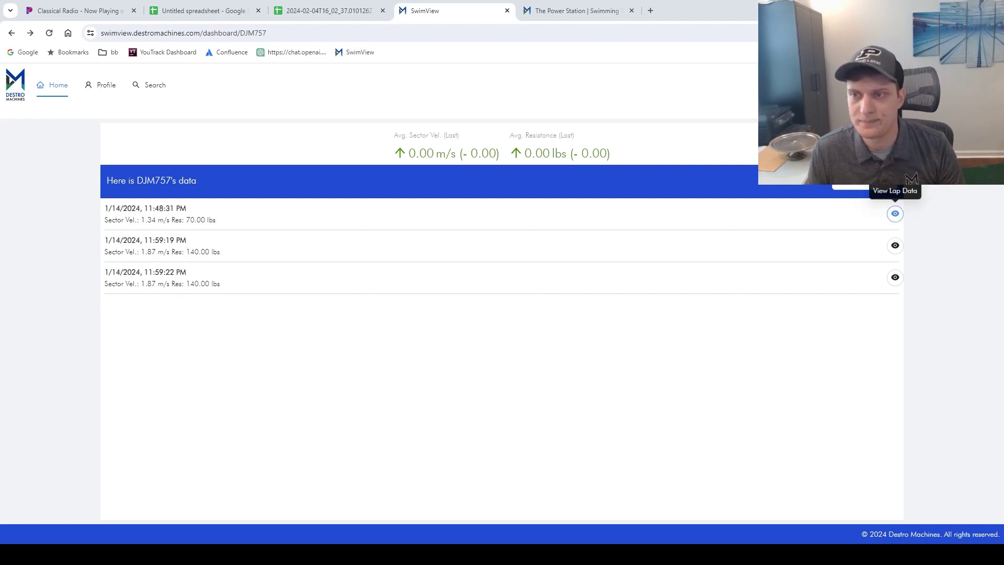
Step: Open the lap data recorded on 1/14/2024 at 11:48:31 PM and go to its video
{"action": "left_click", "coordinate": [895, 213]}
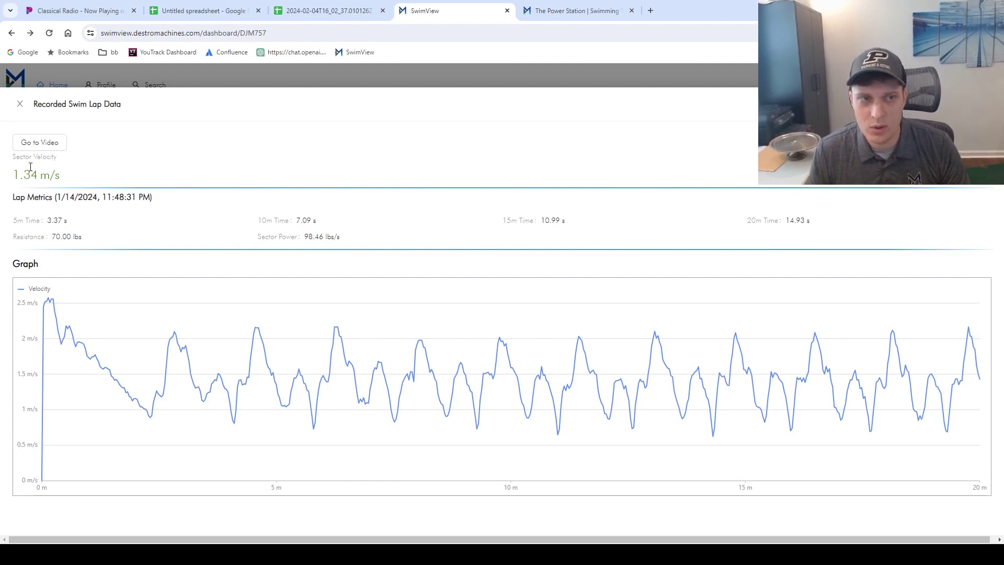
{"action": "left_click", "coordinate": [51, 145]}
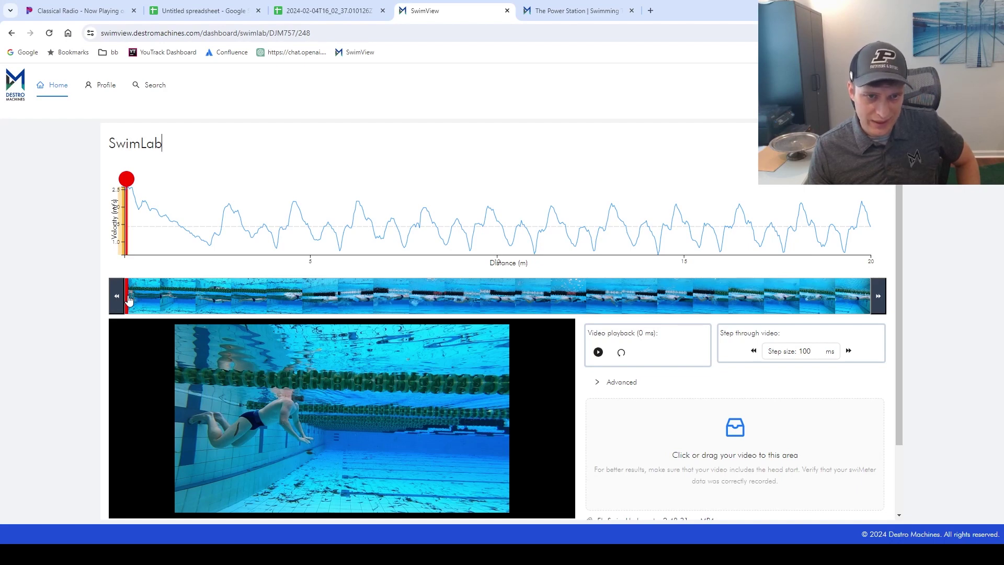
Step: Set the video's start marker at the push-off, about 1271 ms, and play the synced video up to 6548 ms
{"action": "left_click_drag", "start_coordinate": [129, 300], "coordinate": [178, 300]}
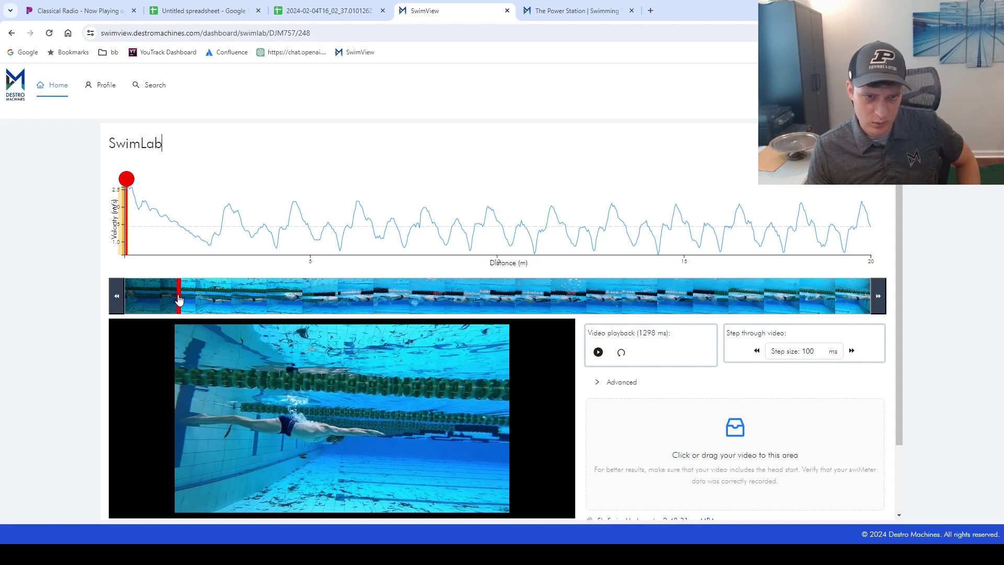
{"action": "left_click", "coordinate": [621, 353]}
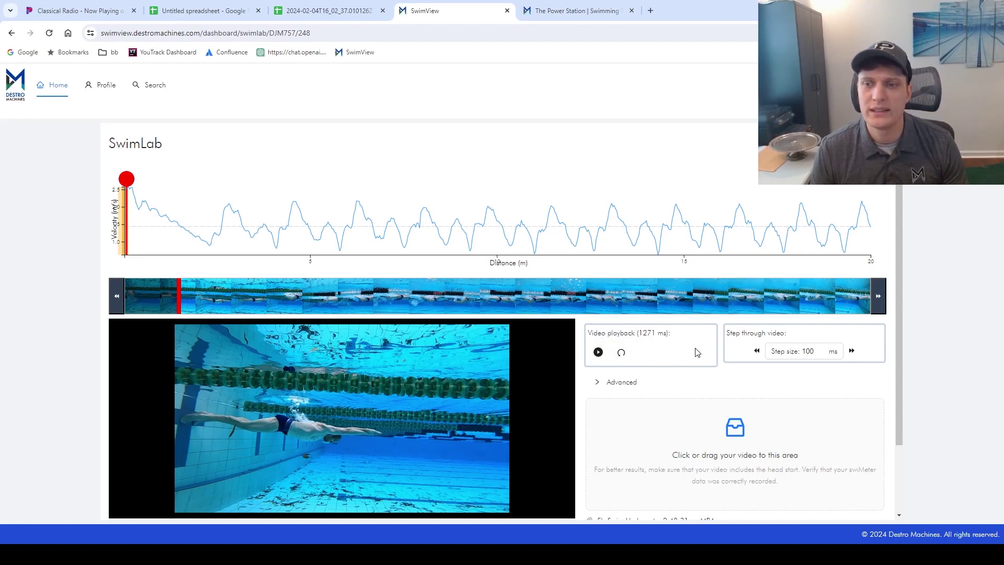
{"action": "left_click", "coordinate": [599, 353]}
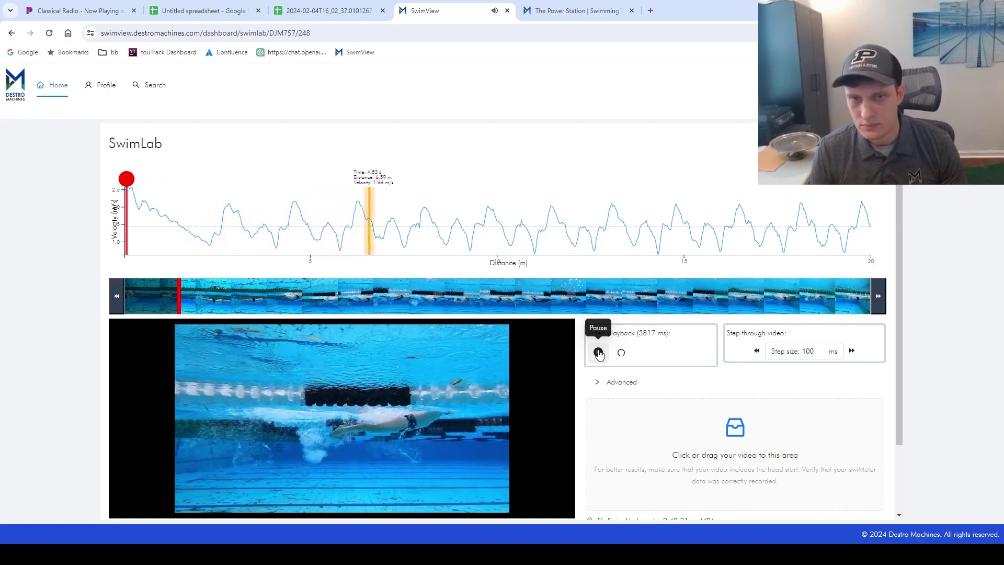
{"action": "left_click", "coordinate": [599, 353]}
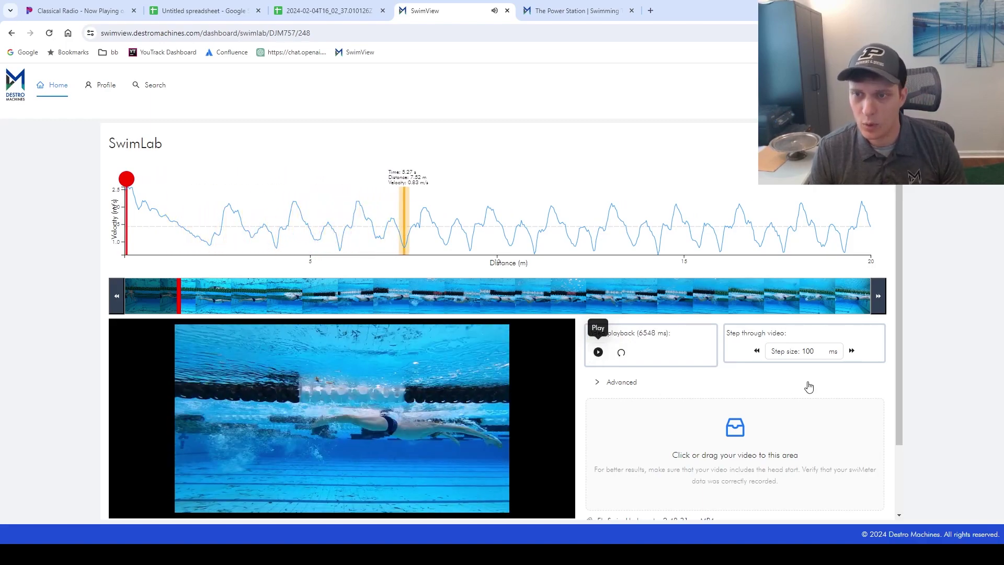
Step: Step the video forward in 100 ms increments to 7348 ms, comparing the swimmer's position with the velocity curve
{"action": "left_click", "coordinate": [851, 350]}
{"action": "left_click", "coordinate": [851, 350]}
{"action": "left_click", "coordinate": [851, 350]}
{"action": "left_click", "coordinate": [850, 350]}
{"action": "left_click", "coordinate": [851, 350]}
{"action": "left_click", "coordinate": [850, 351]}
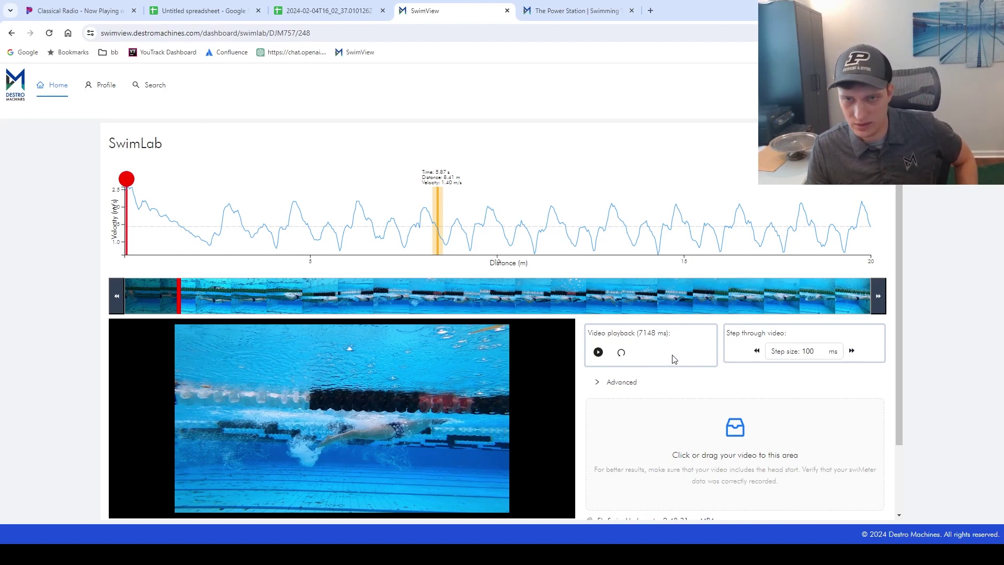
{"action": "left_click", "coordinate": [852, 351]}
{"action": "left_click", "coordinate": [851, 351]}
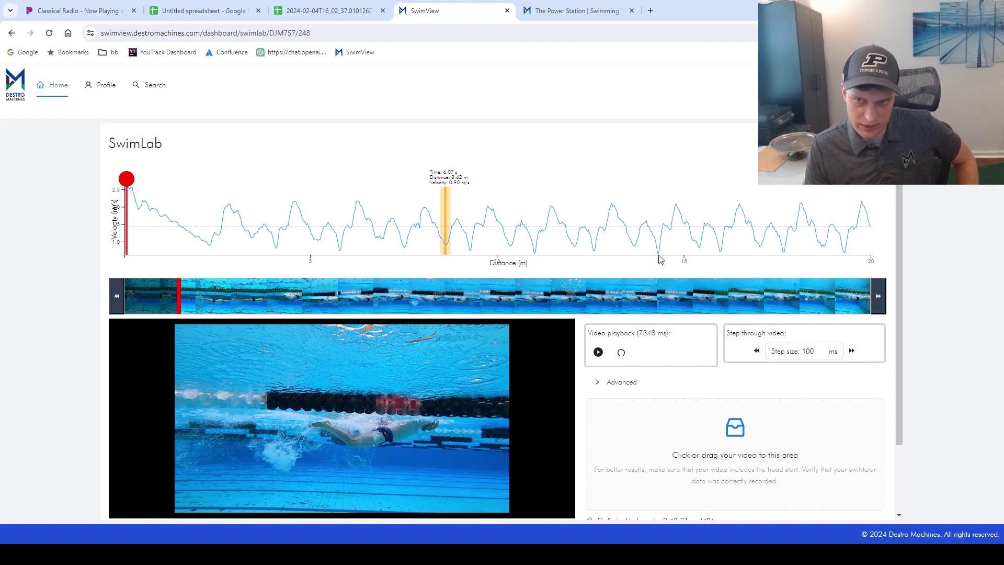
Step: Step through the following strokes in 100 ms increments up to the velocity low near 14.3 m, at 11848 ms
{"action": "left_click", "coordinate": [851, 351]}
{"action": "left_click", "coordinate": [850, 351]}
{"action": "left_click", "coordinate": [851, 351]}
{"action": "left_click", "coordinate": [850, 351]}
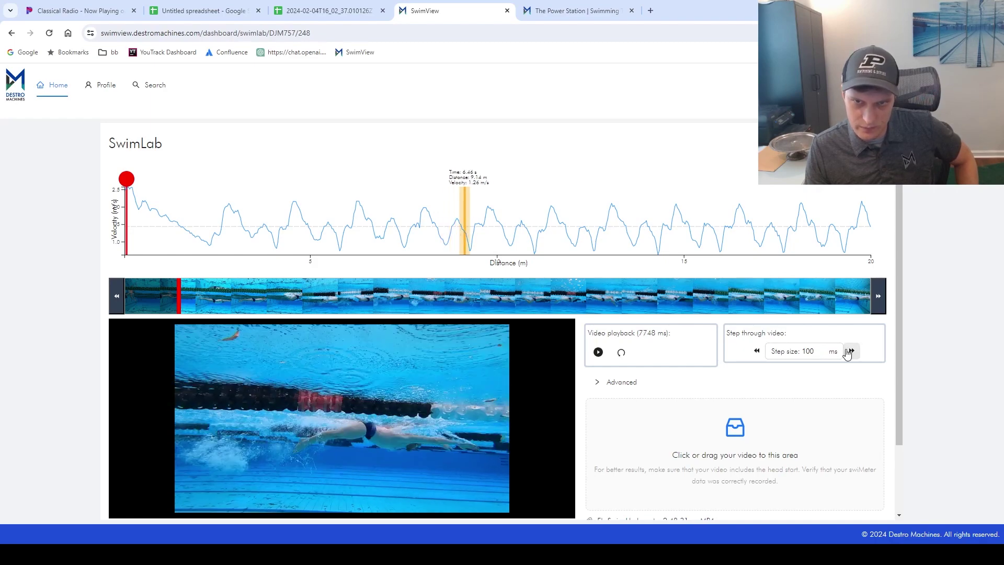
{"action": "left_click", "coordinate": [850, 351]}
{"action": "left_click", "coordinate": [851, 351]}
{"action": "left_click", "coordinate": [849, 351]}
{"action": "left_click", "coordinate": [850, 351]}
{"action": "left_click", "coordinate": [849, 351]}
{"action": "left_click", "coordinate": [849, 351]}
{"action": "left_click", "coordinate": [850, 351]}
{"action": "left_click", "coordinate": [849, 351]}
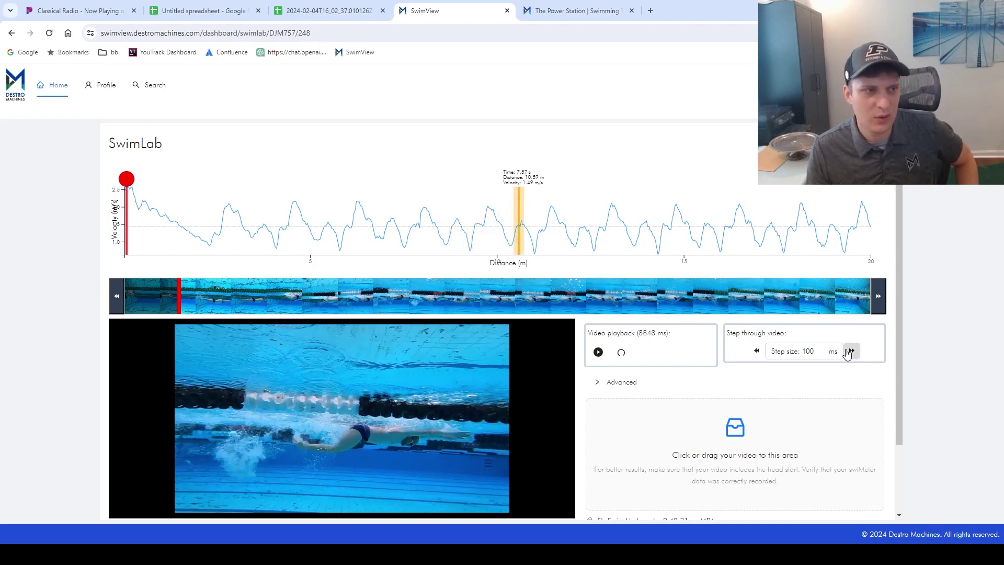
{"action": "left_click", "coordinate": [850, 351]}
{"action": "left_click", "coordinate": [850, 351]}
{"action": "left_click", "coordinate": [850, 351]}
{"action": "left_click", "coordinate": [849, 351]}
{"action": "left_click", "coordinate": [849, 351]}
{"action": "left_click", "coordinate": [850, 351]}
{"action": "left_click", "coordinate": [849, 351]}
{"action": "left_click", "coordinate": [849, 351]}
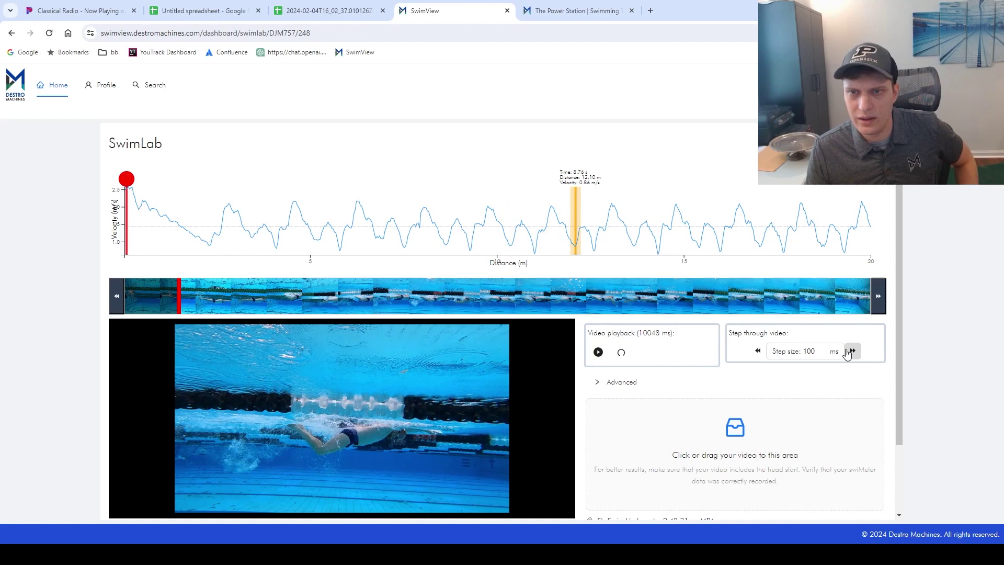
{"action": "left_click", "coordinate": [850, 351]}
{"action": "left_click", "coordinate": [849, 351]}
{"action": "left_click", "coordinate": [849, 351]}
{"action": "left_click", "coordinate": [850, 351]}
{"action": "left_click", "coordinate": [849, 351]}
{"action": "left_click", "coordinate": [849, 351]}
{"action": "left_click", "coordinate": [849, 351]}
{"action": "left_click", "coordinate": [849, 351]}
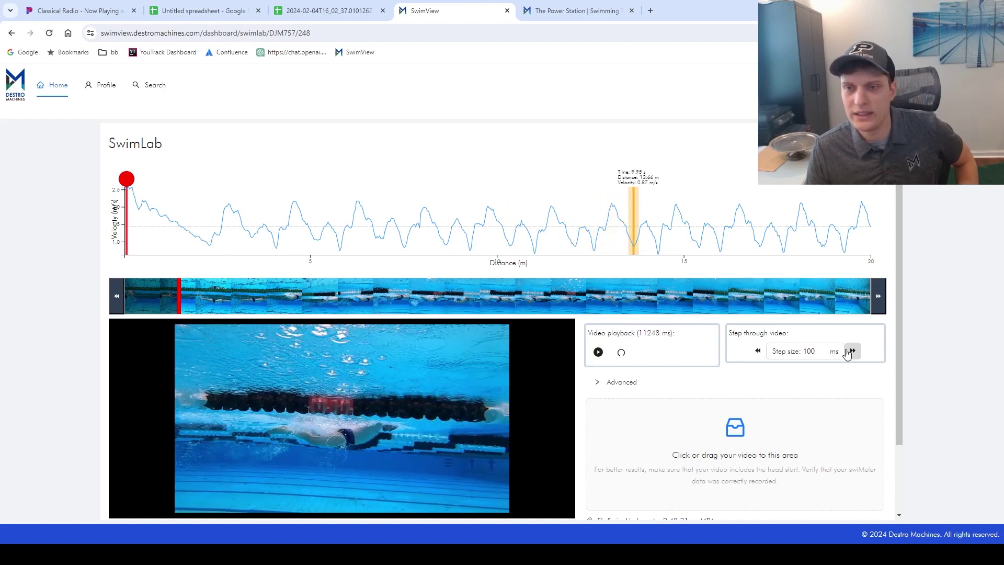
{"action": "left_click", "coordinate": [849, 351]}
{"action": "left_click", "coordinate": [850, 351]}
{"action": "left_click", "coordinate": [850, 351]}
{"action": "left_click", "coordinate": [850, 351]}
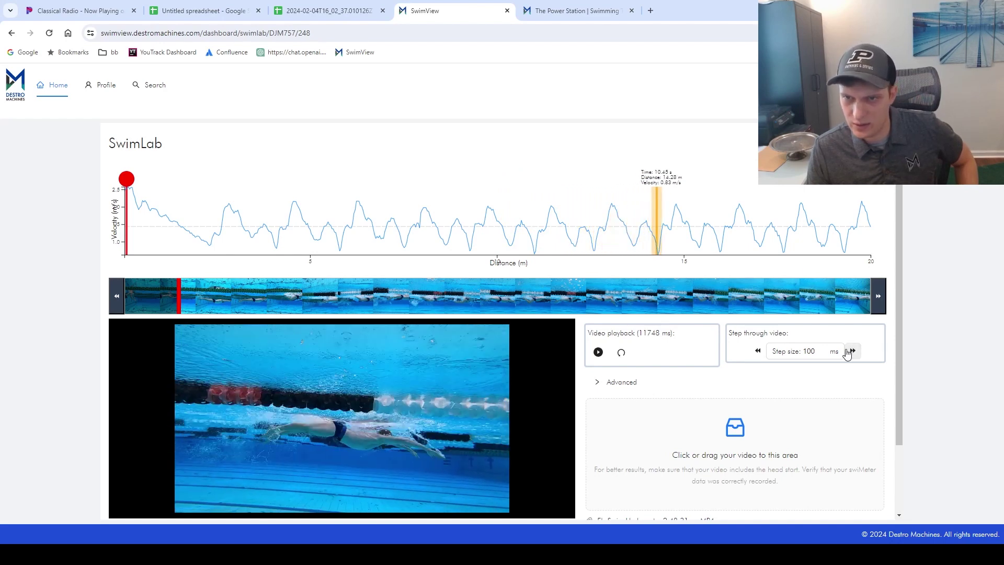
{"action": "left_click", "coordinate": [848, 353]}
Step: Set the video step size to 50 ms and step back once to the frame at 11798 ms
{"action": "left_click", "coordinate": [791, 354]}
{"action": "double_click", "coordinate": [806, 351]}
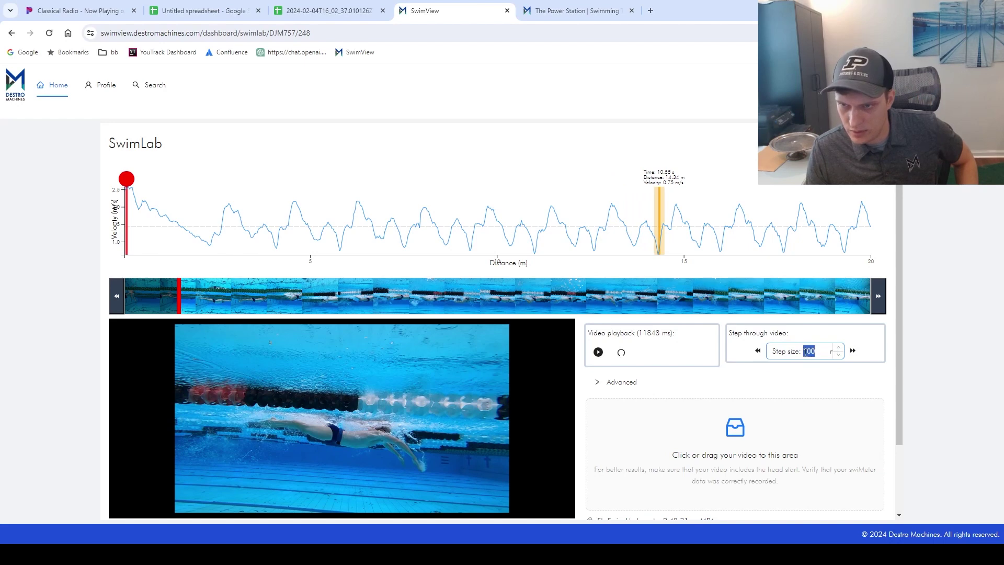
{"action": "type", "text": "50"}
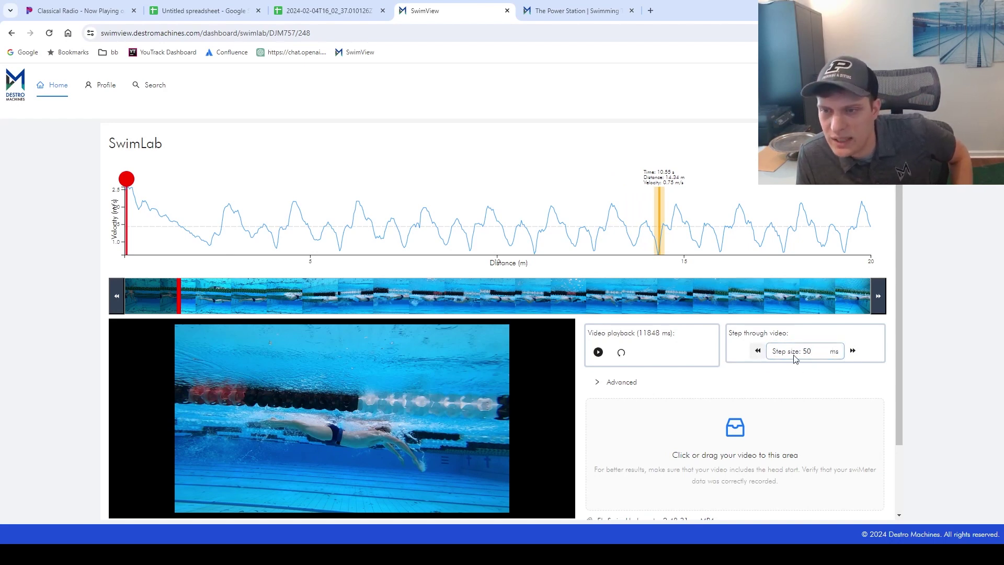
{"action": "left_click", "coordinate": [757, 352]}
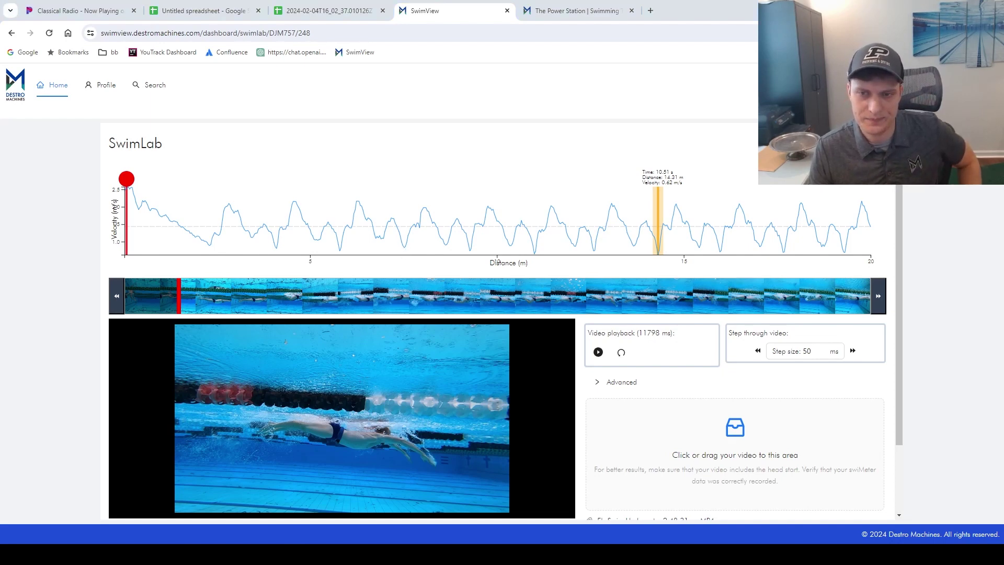
Step: Capture the current video frame with Snipping Tool and return to the SwimLab page
{"action": "mouse_move", "coordinate": [409, 539]}
{"action": "left_click", "coordinate": [319, 555]}
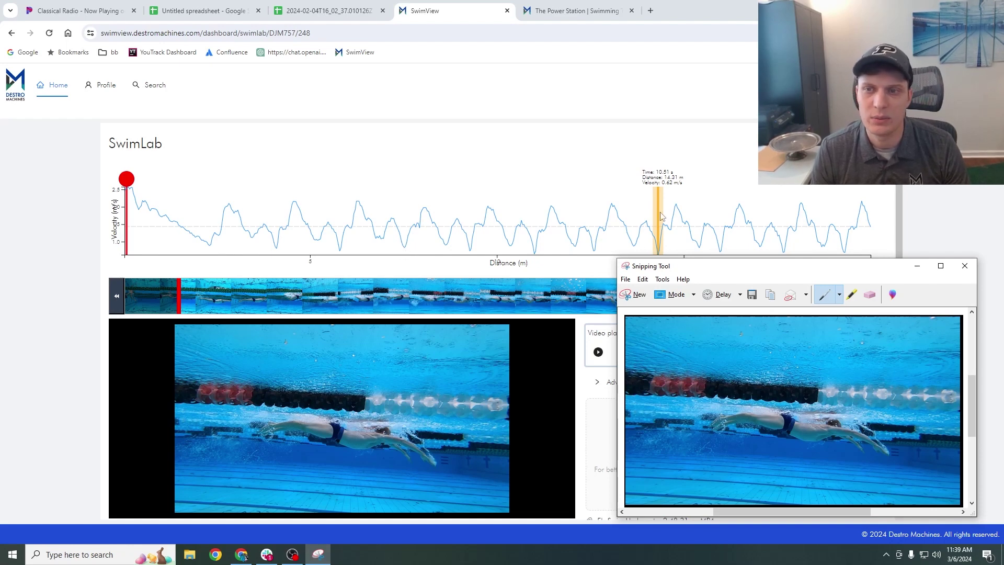
{"action": "left_click", "coordinate": [944, 199]}
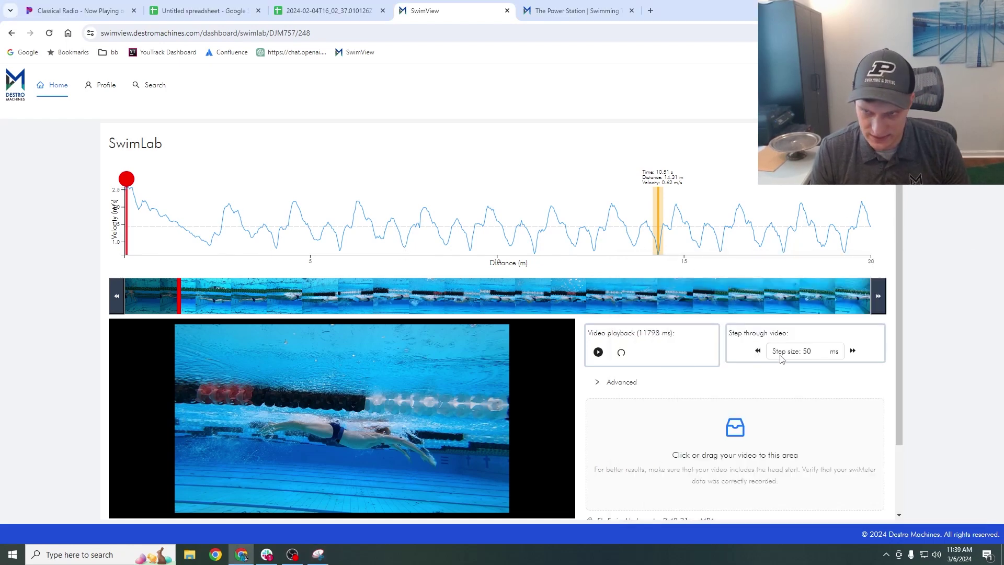
Step: Rewind the video to the velocity low at 6548 ms, using a 500 ms step size and finishing with 50 ms
{"action": "left_click", "coordinate": [810, 352]}
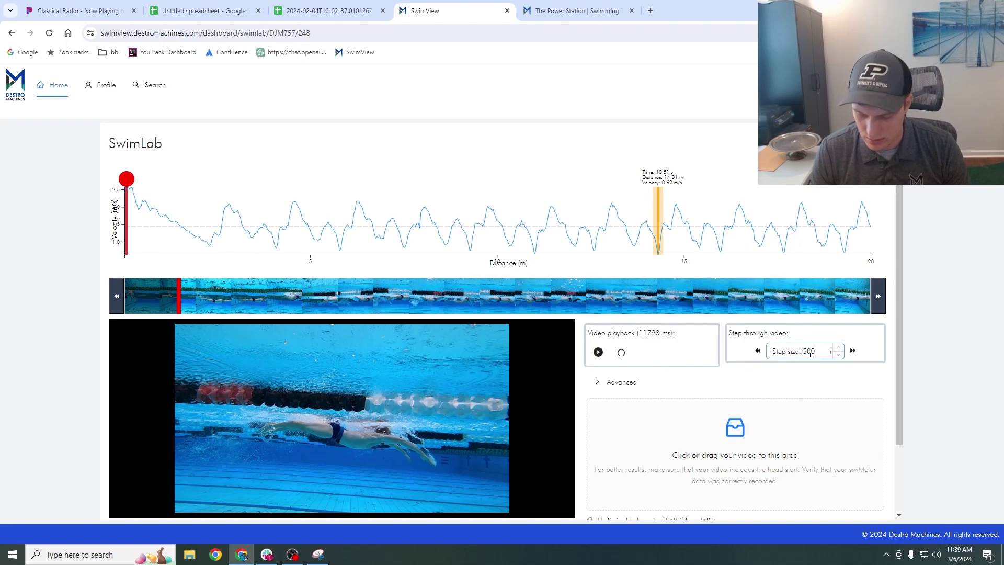
{"action": "left_click", "coordinate": [758, 351]}
{"action": "left_click", "coordinate": [758, 350]}
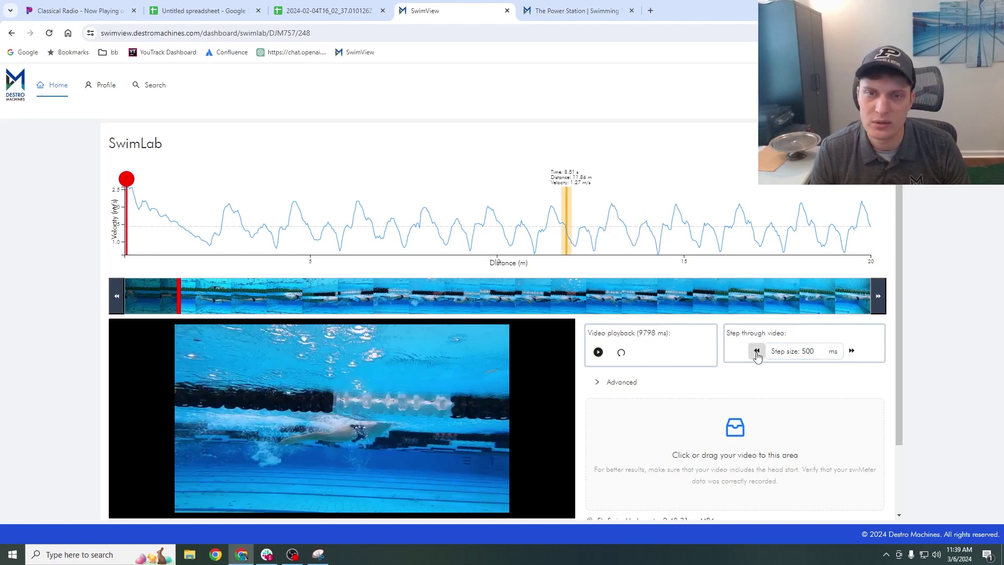
{"action": "left_click", "coordinate": [758, 351]}
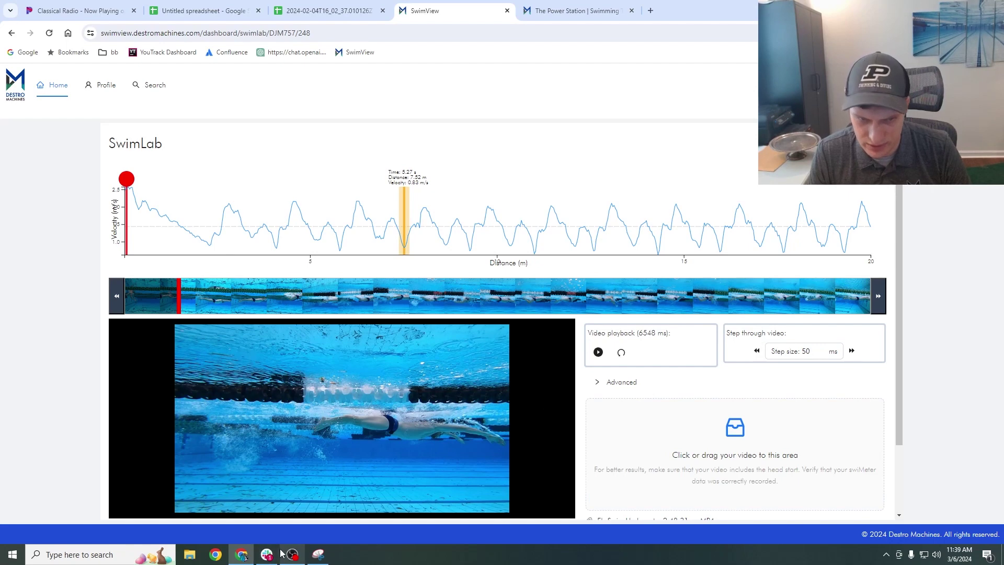
Step: Bring the captured frame in Snipping Tool back beside the current video frame for comparison, and keep the snip open
{"action": "left_click", "coordinate": [319, 555]}
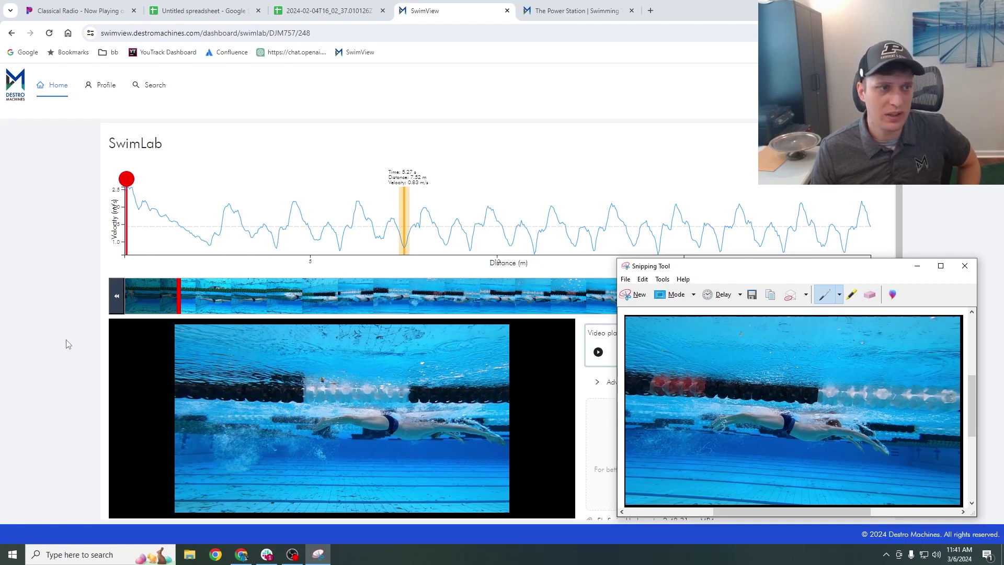
{"action": "left_click", "coordinate": [965, 265]}
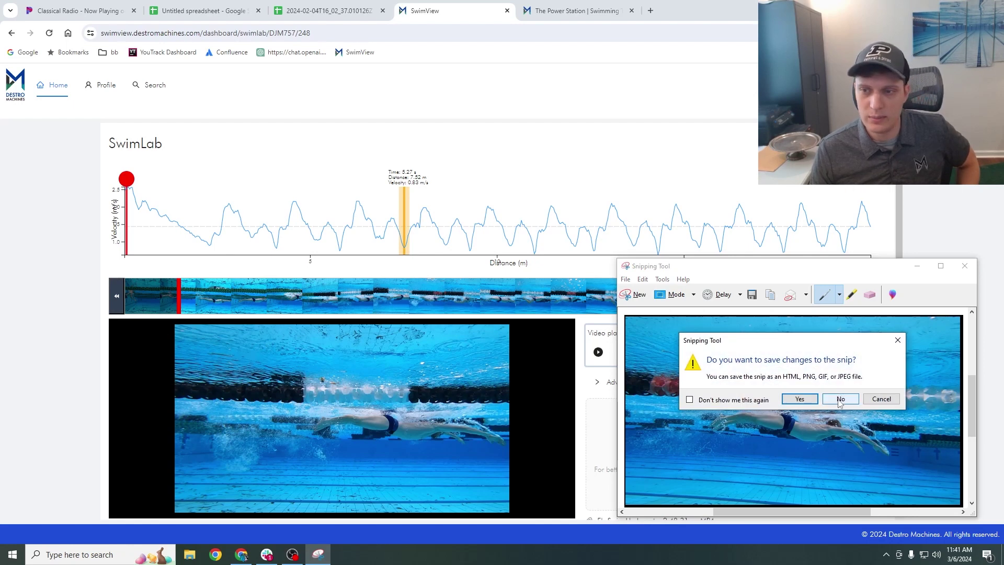
{"action": "left_click", "coordinate": [882, 399]}
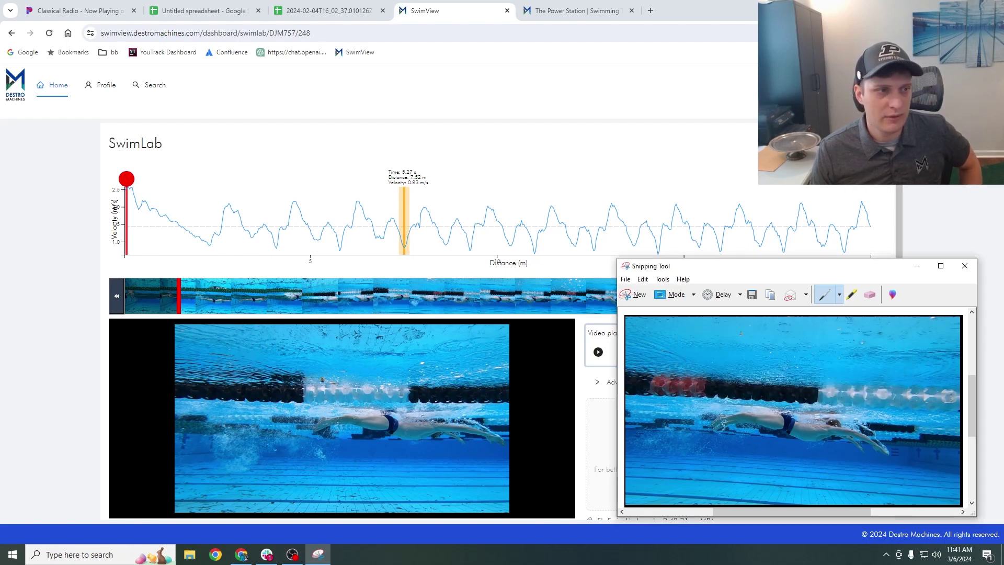